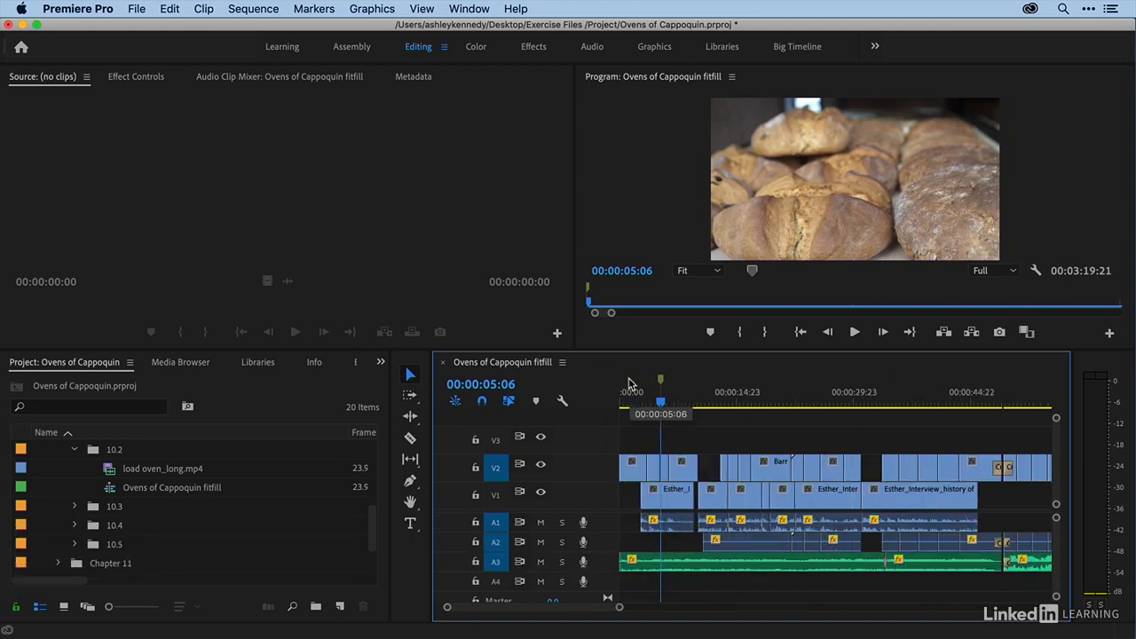
Step: Match-frame the short soda bread slicing clip on V2 at 00:00:05:18 to load its source clip
key("=")
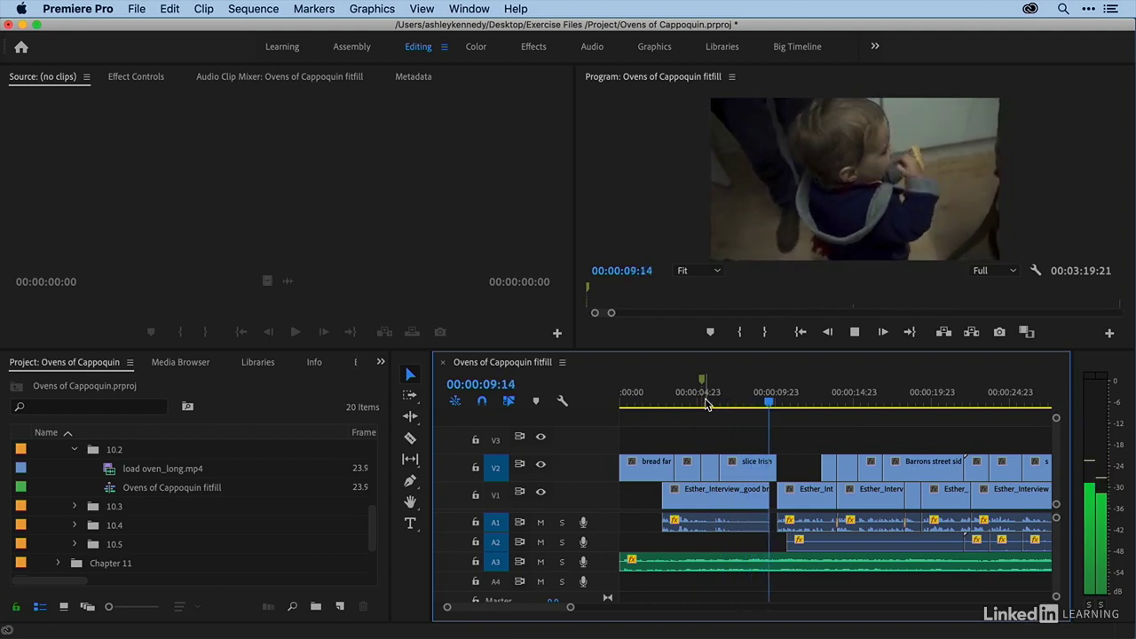
key("space")
left_click(710, 404)
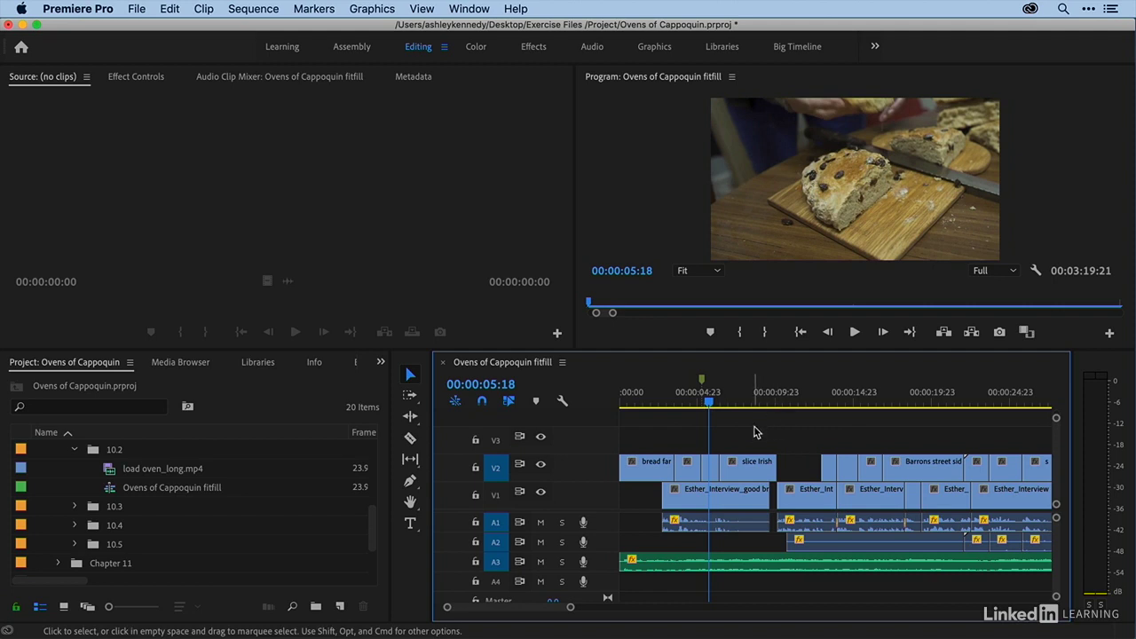
left_click(713, 475)
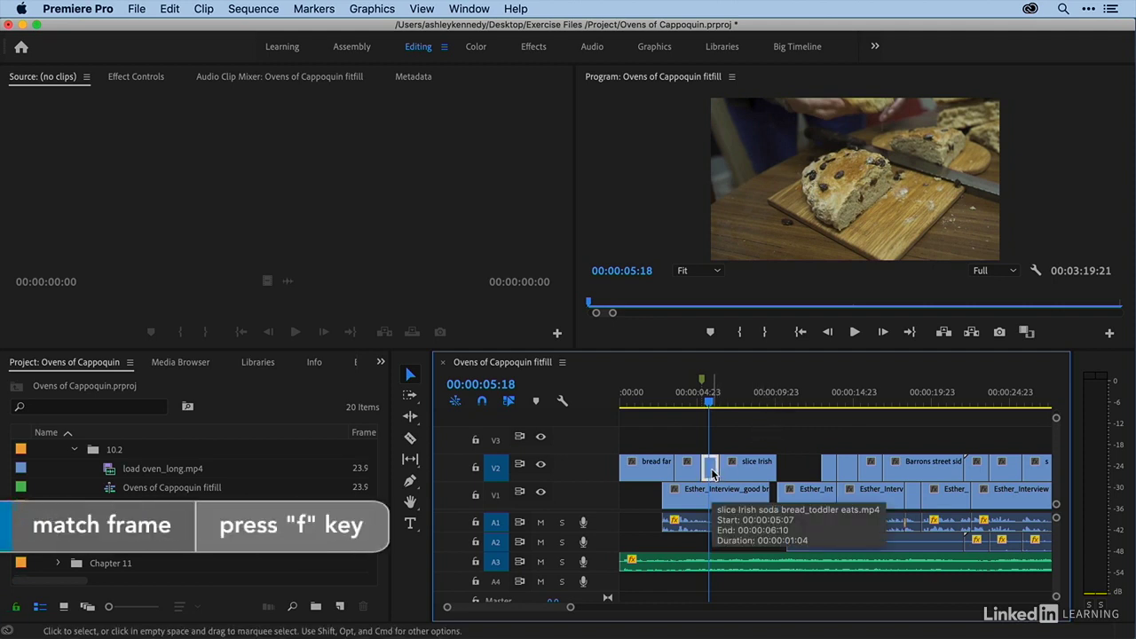
key("f")
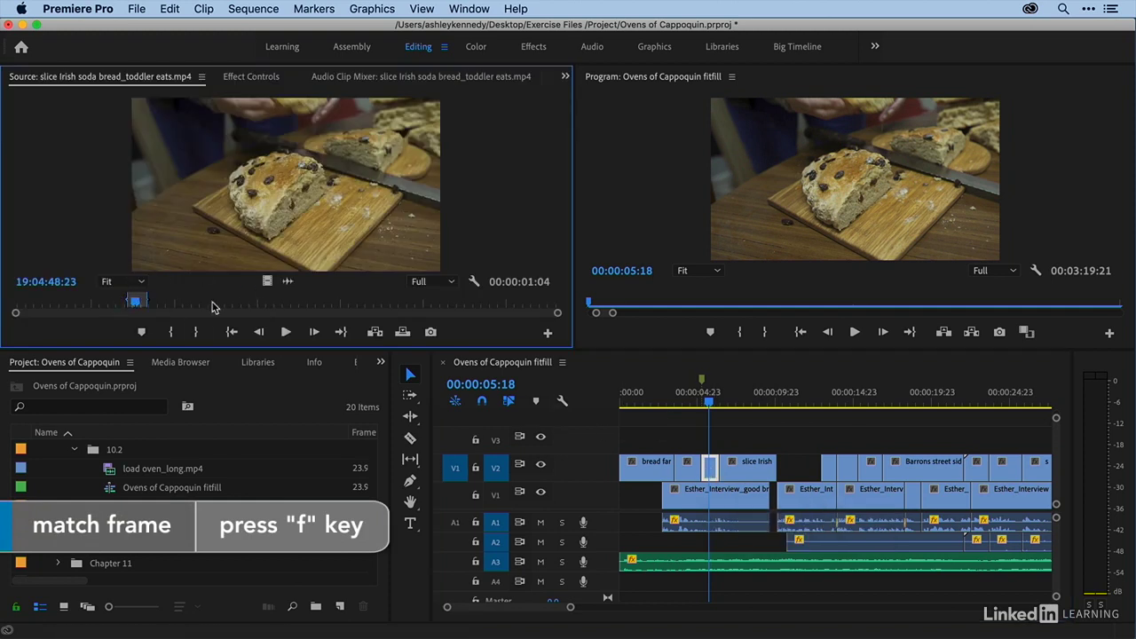
Step: Play the soda bread source clip from 19:04:47:18 to review the slicing and the toddler eating
left_click_drag(122, 312, 118, 306)
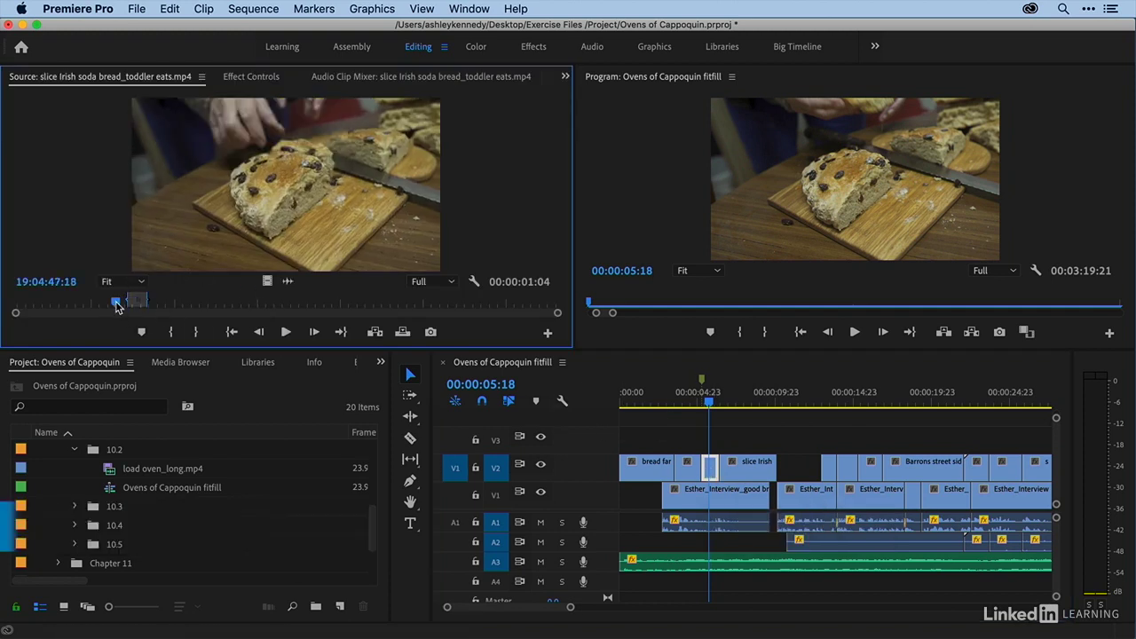
key("space")
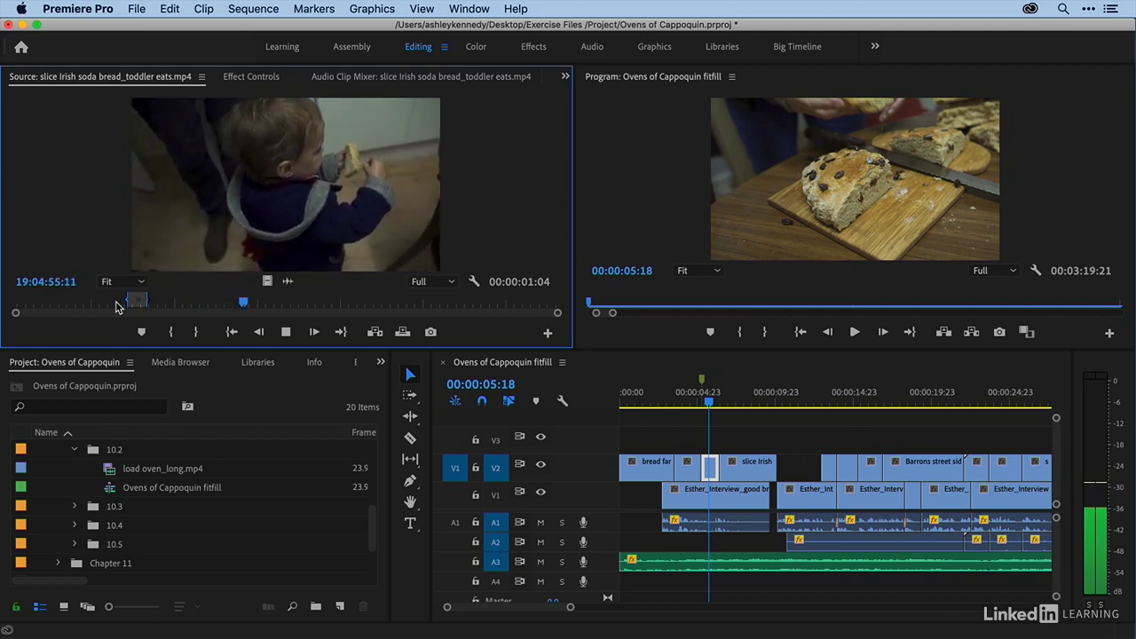
key("space")
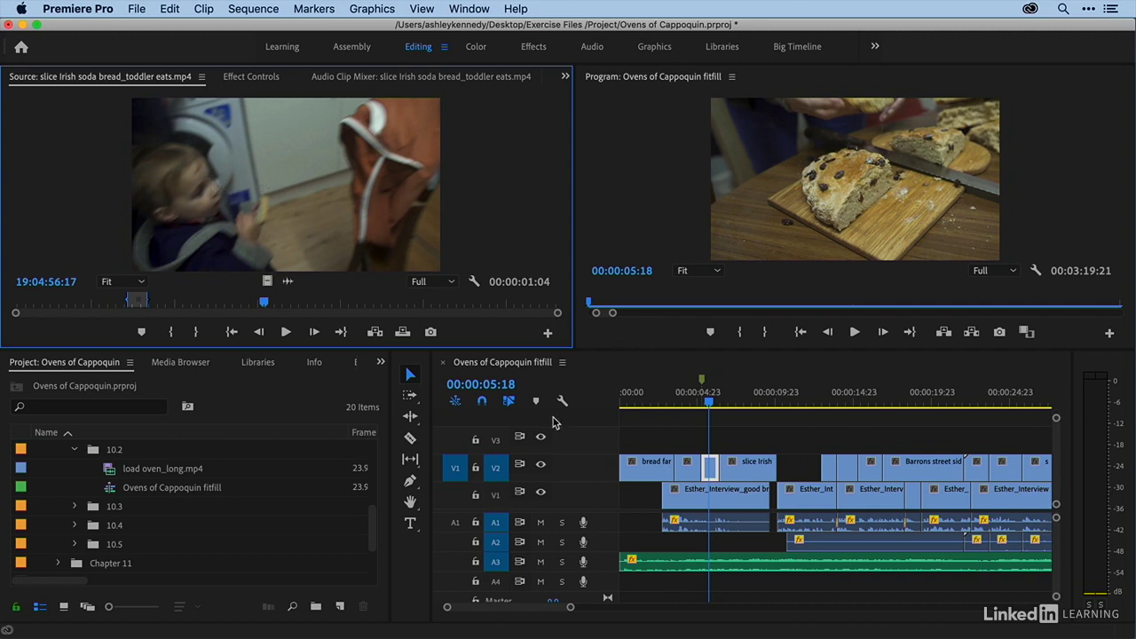
Step: Mark the sequence range from 00:00:05:06 to 00:00:10:03, covering the two soda bread clips on V2
left_click(729, 436)
key("=")
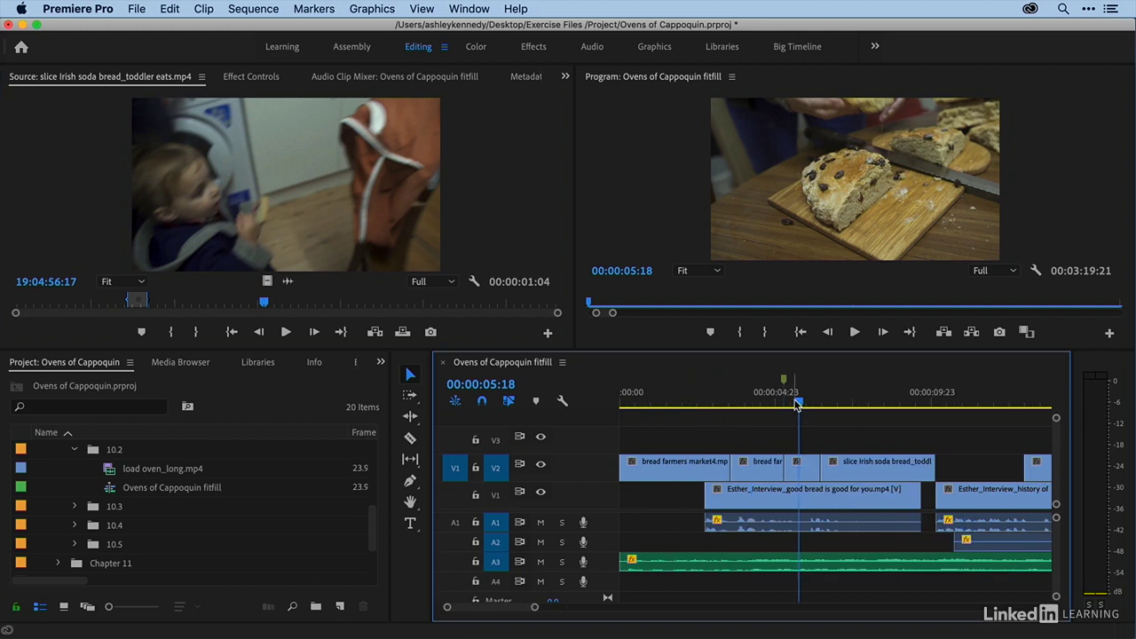
left_click_drag(797, 405, 783, 405)
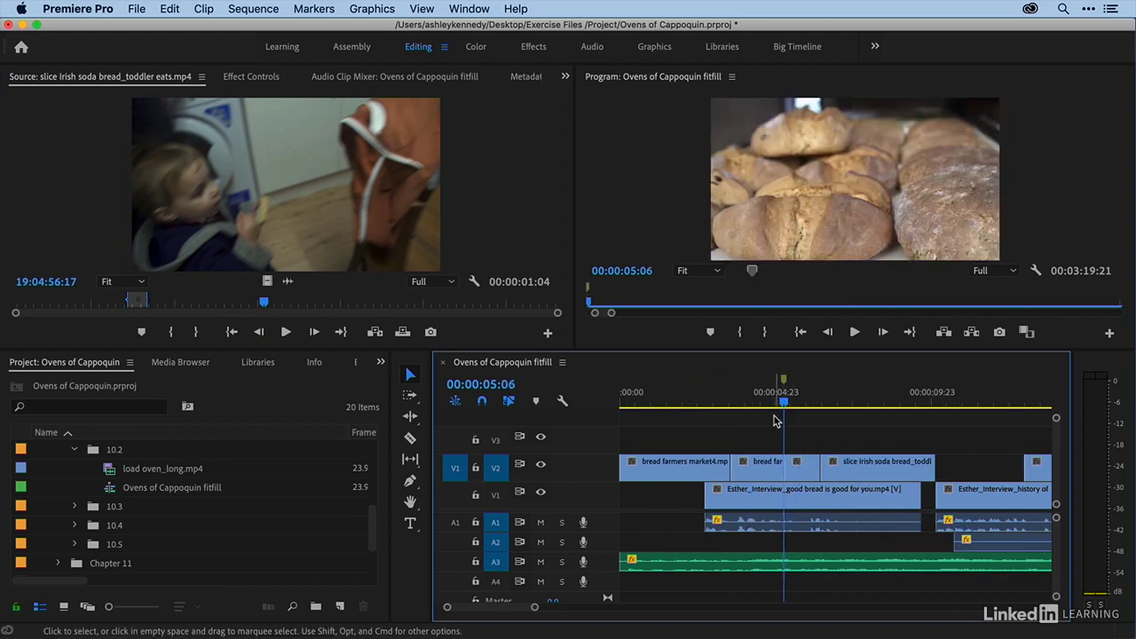
key("i")
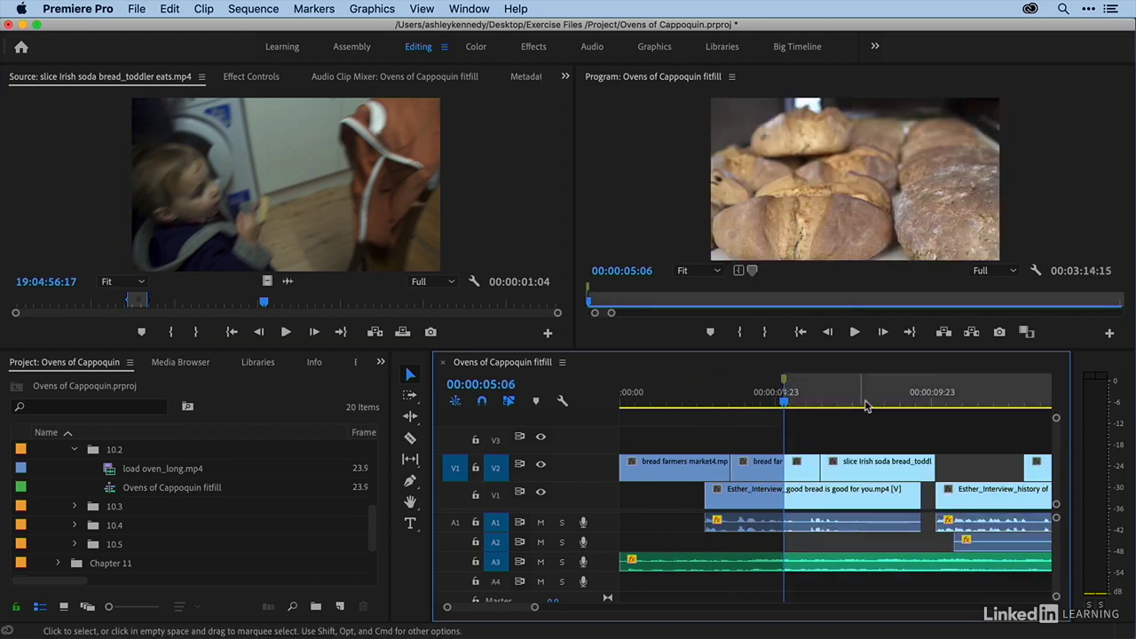
left_click(933, 404)
key("o")
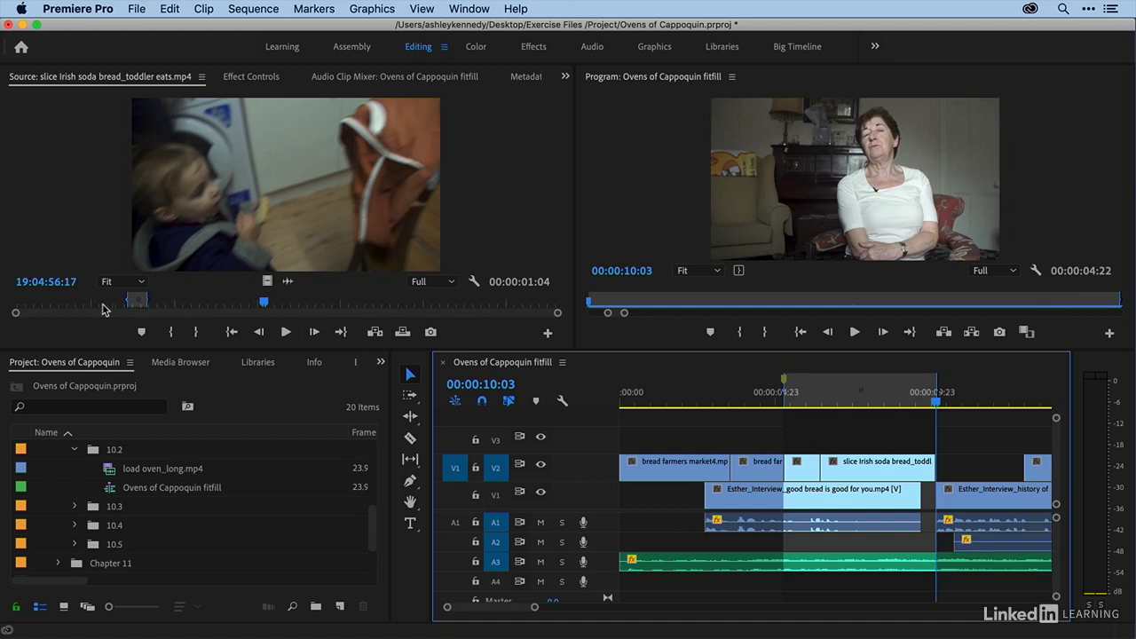
Step: Mark a source range of 00:00:07:03 in the soda bread clip, ending at 19:04:55:23 with the toddler eating
left_click_drag(102, 309, 251, 321)
key("i")
key("o")
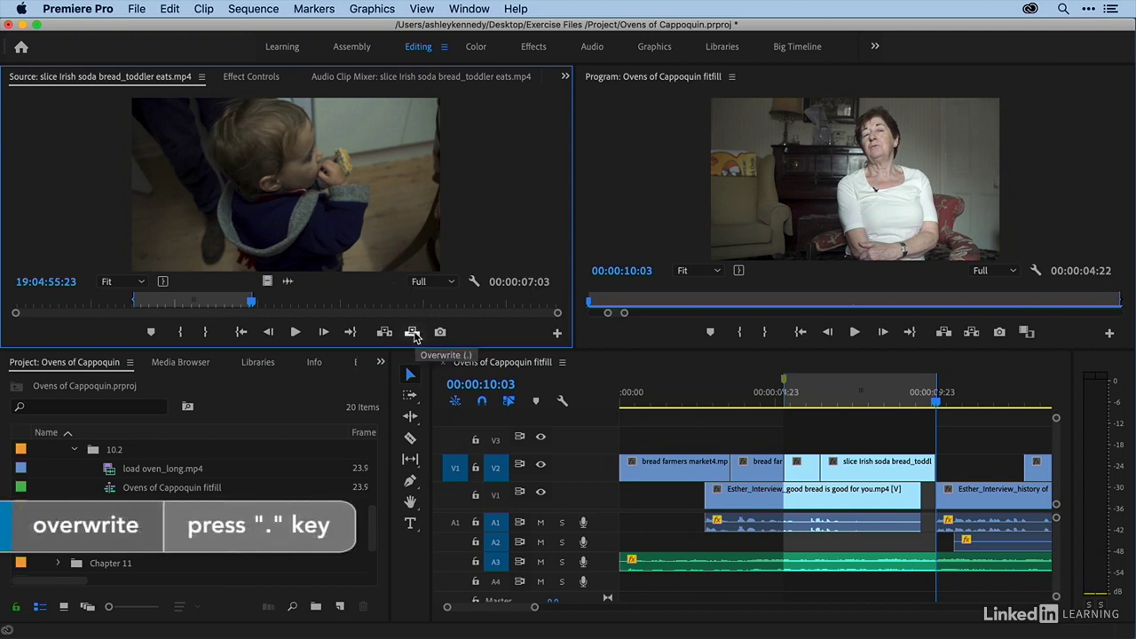
Step: Overwrite the marked sequence range with the source clip, using Change Clip Speed (Fit to Fill)
key("period")
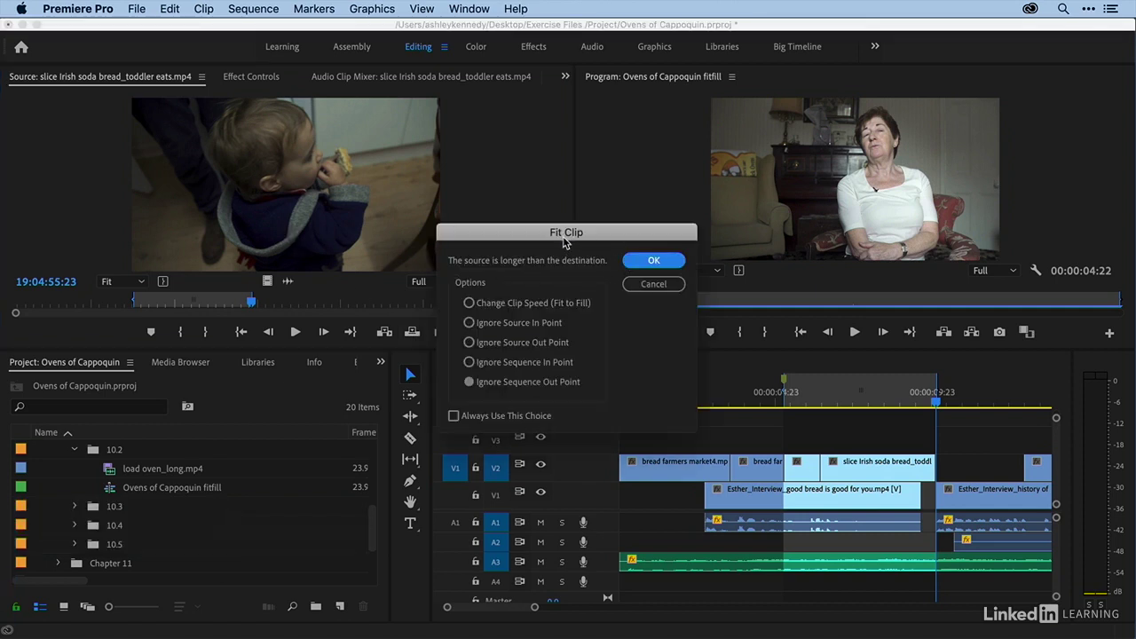
left_click(504, 307)
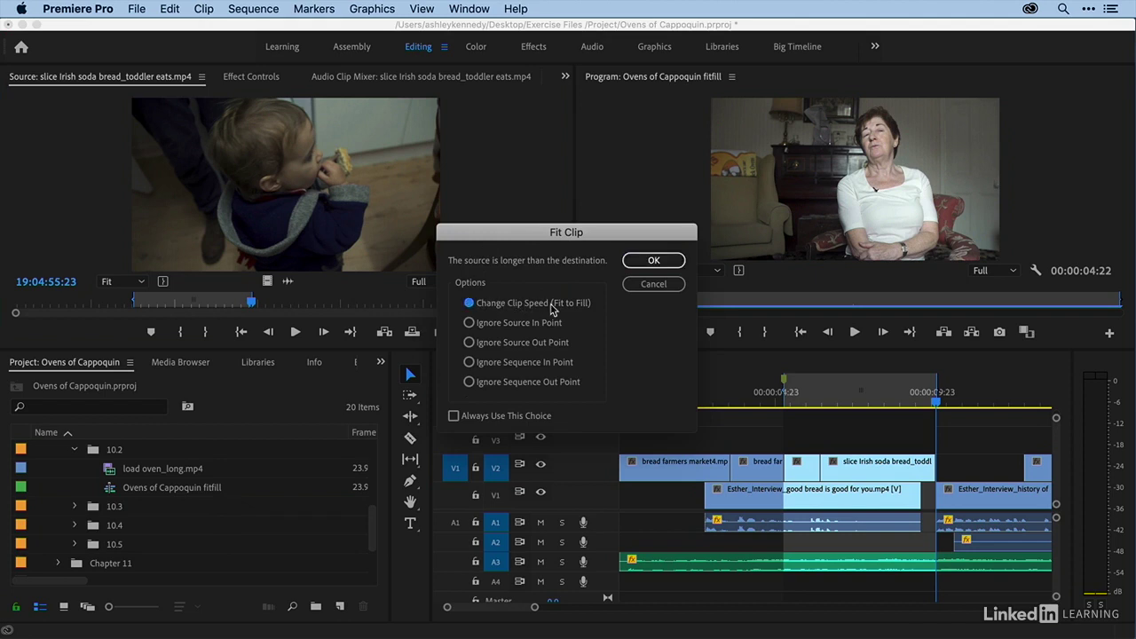
left_click(633, 259)
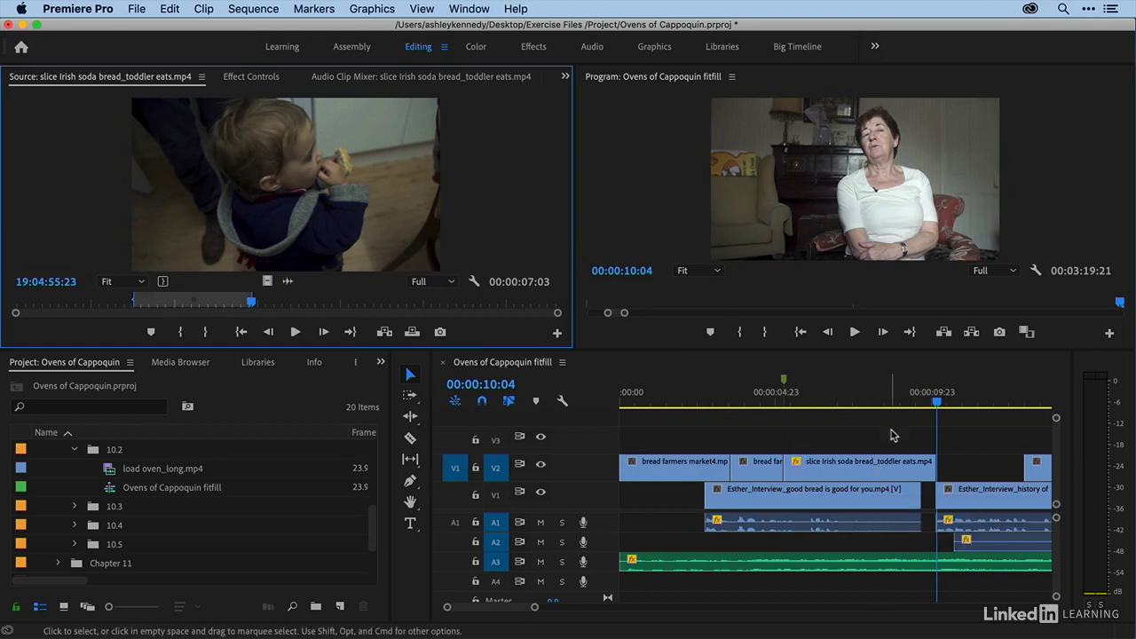
Step: Examine the speed percentage shown on the new soda bread clip on V2
left_click(918, 400)
key("=")
key("=")
key("=")
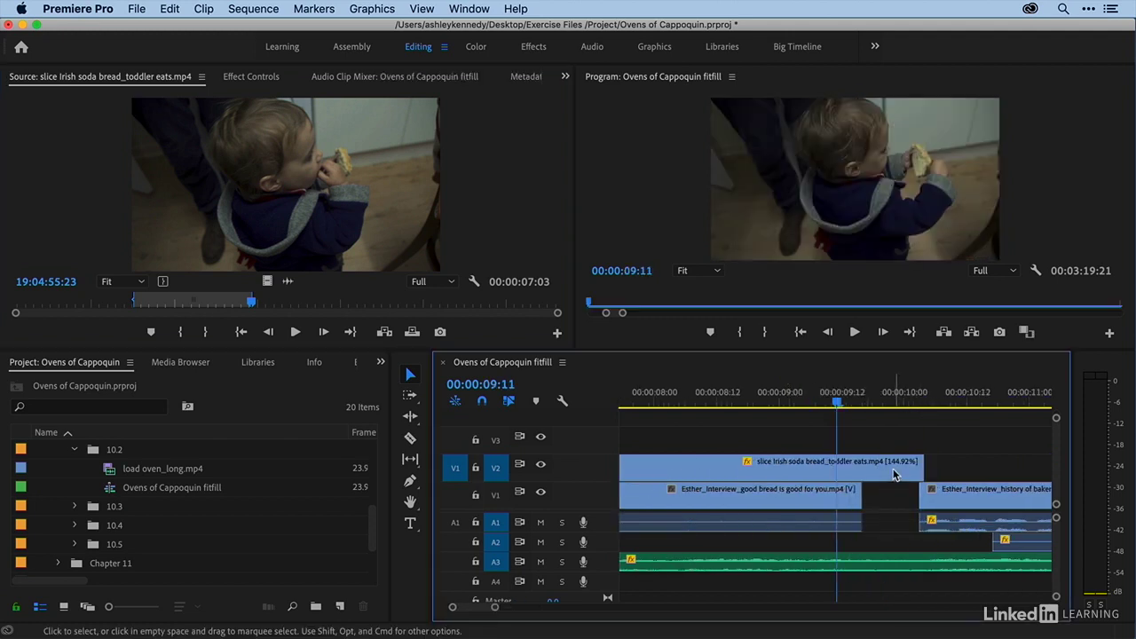
key("-")
key("-")
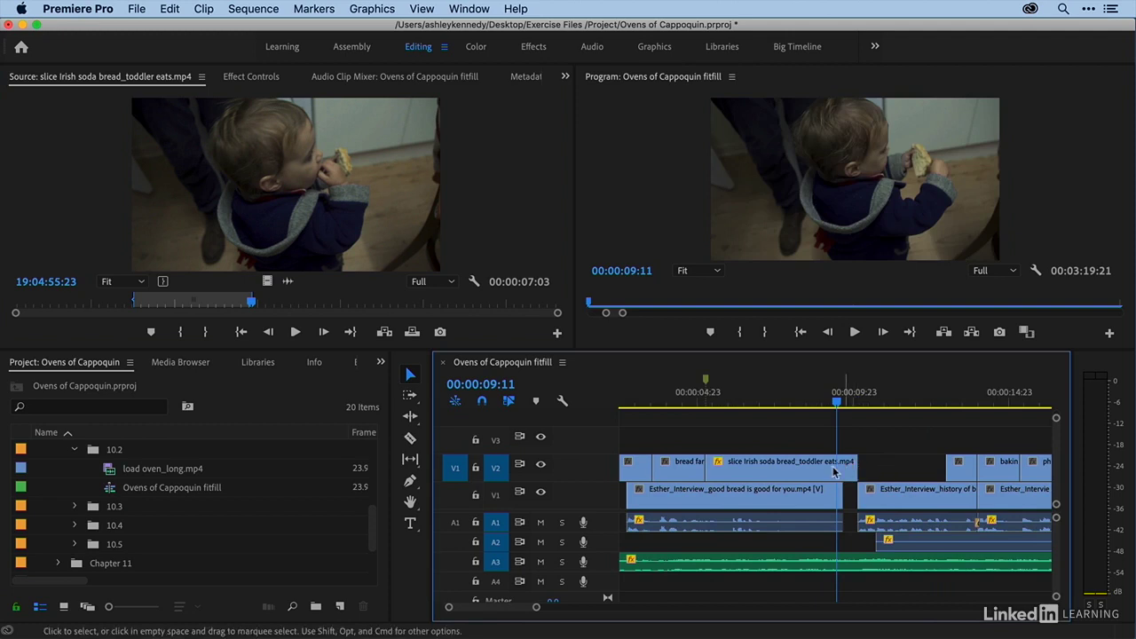
scroll(764, 449, "left", 1)
key("-")
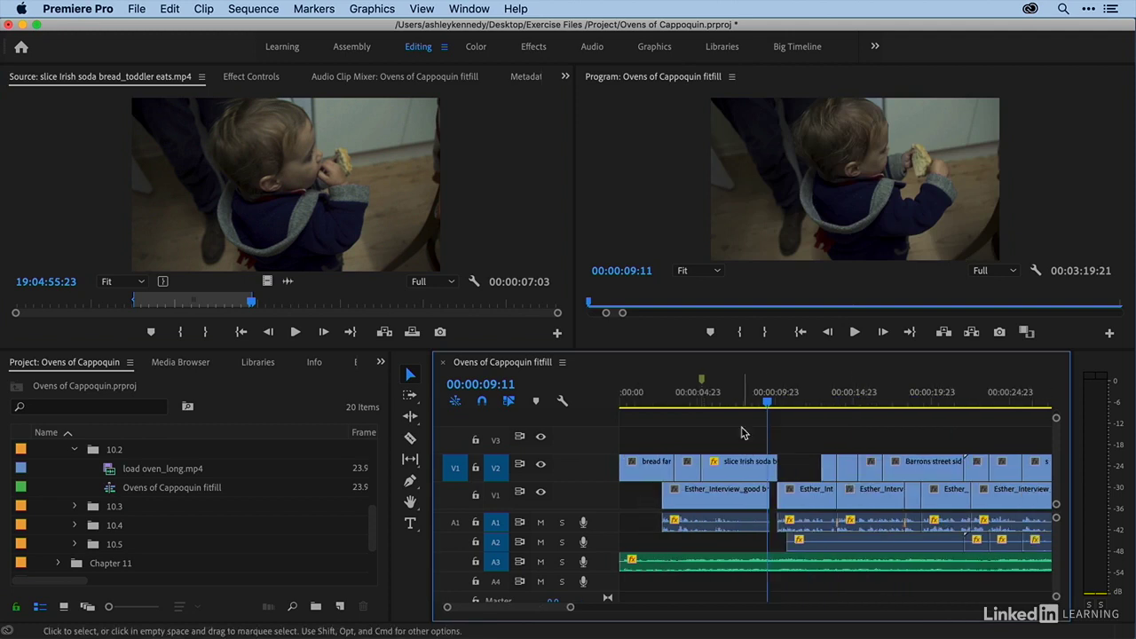
Step: Play the sequence from just before the retimed soda bread clip through to the interview that follows
left_click(688, 401)
key("space")
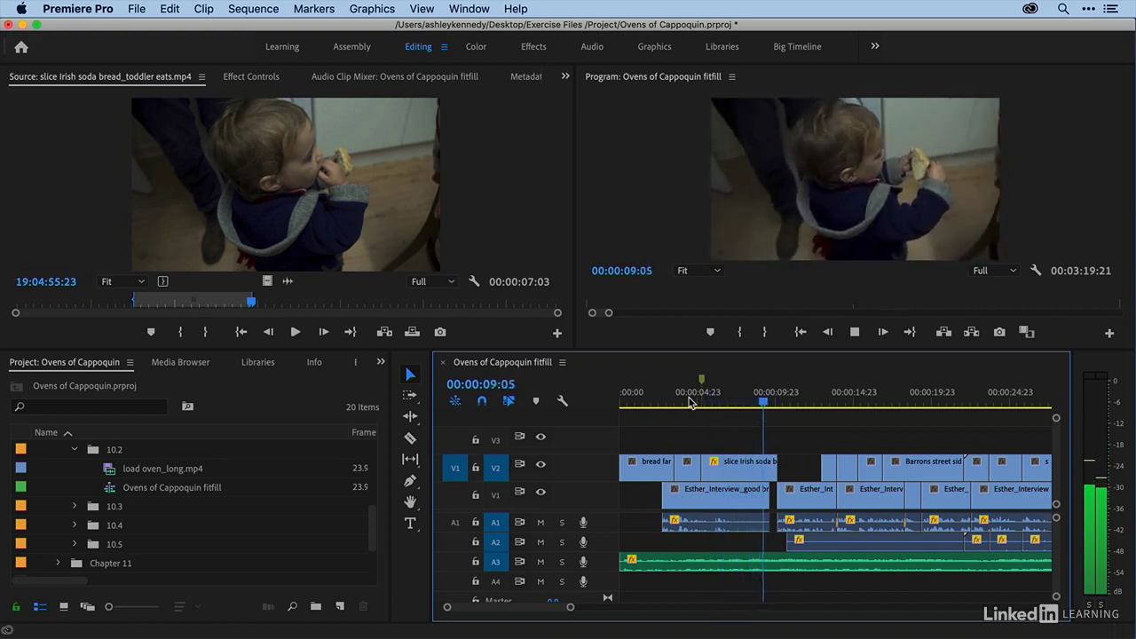
key("space")
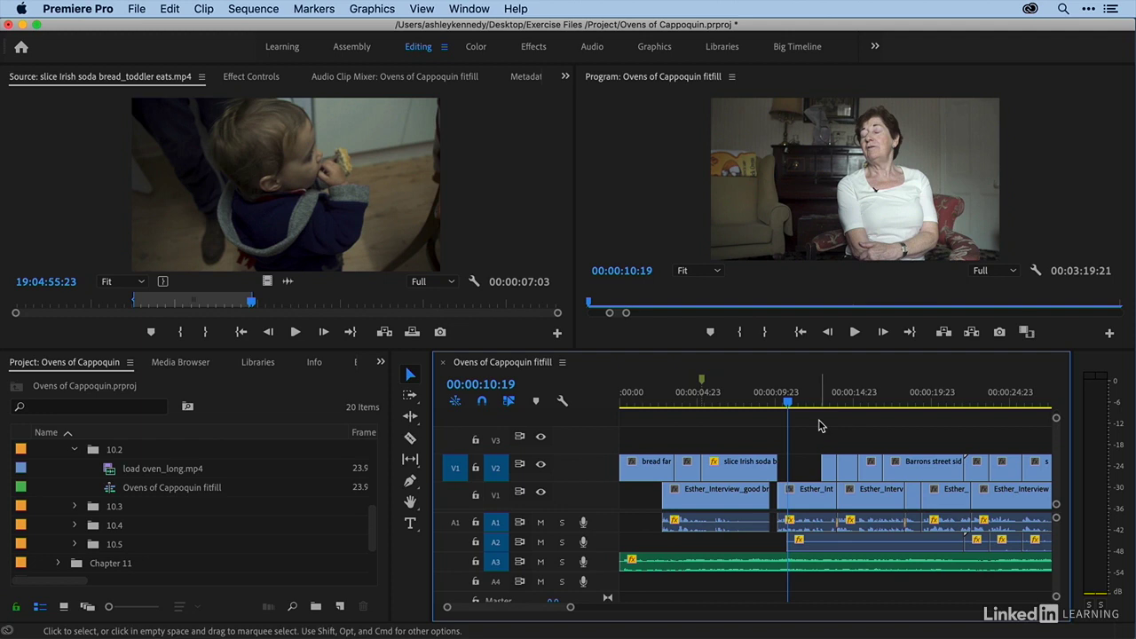
Step: Go to the second sequence marker at 00:02:23:11 and play through the oven-loading section
key("backslash")
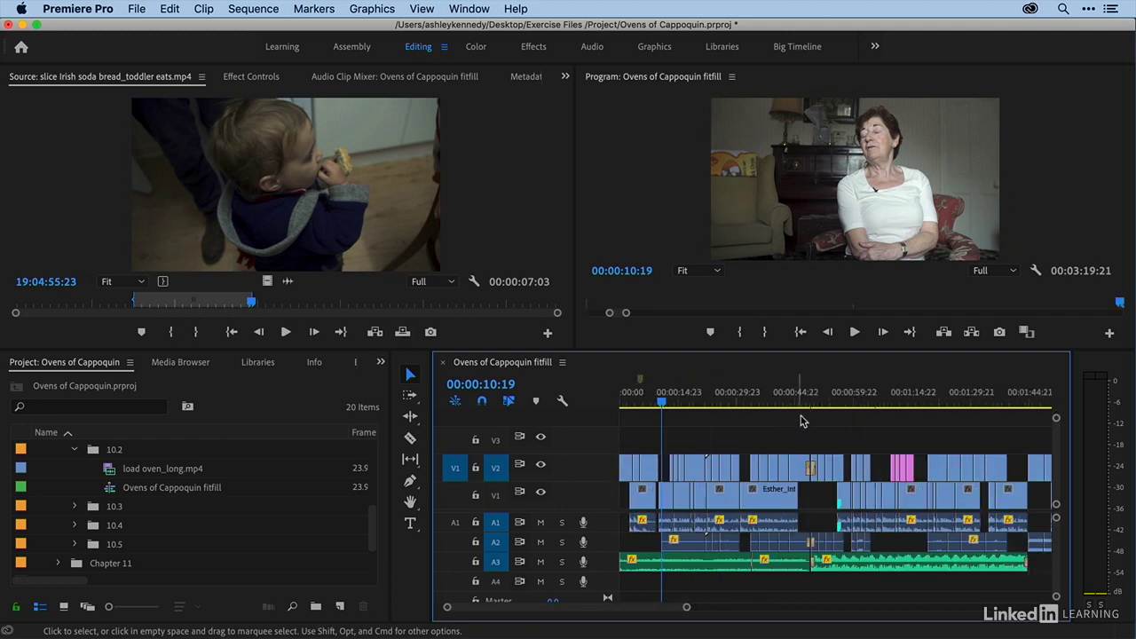
left_click(900, 402)
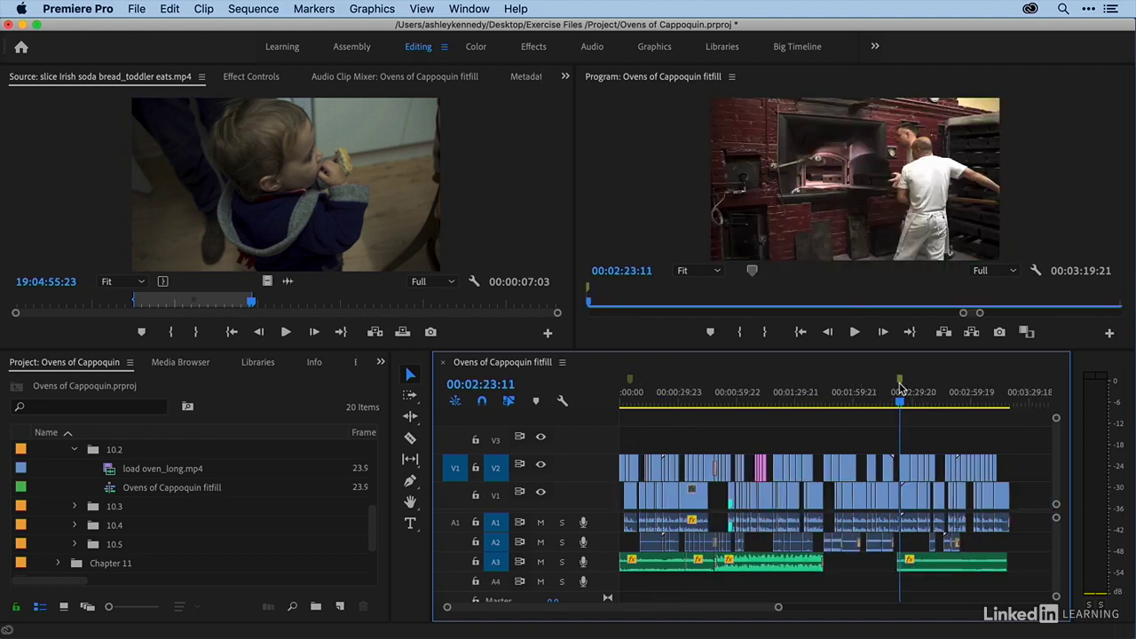
key("equal")
key("equal")
key("equal")
scroll(876, 424, "right", 3)
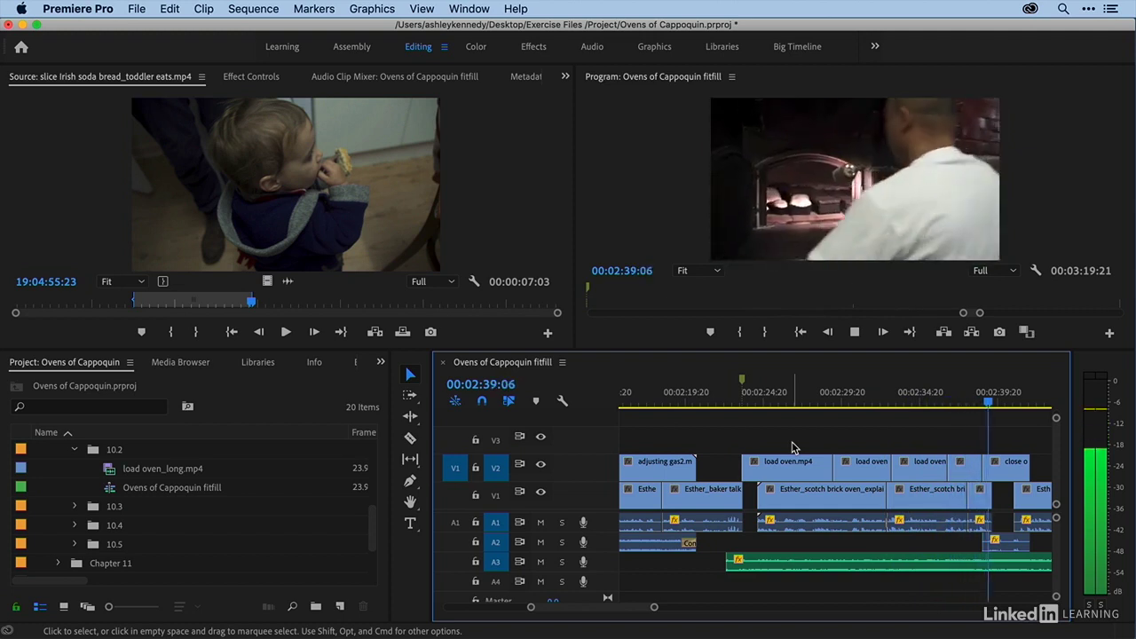
key("space")
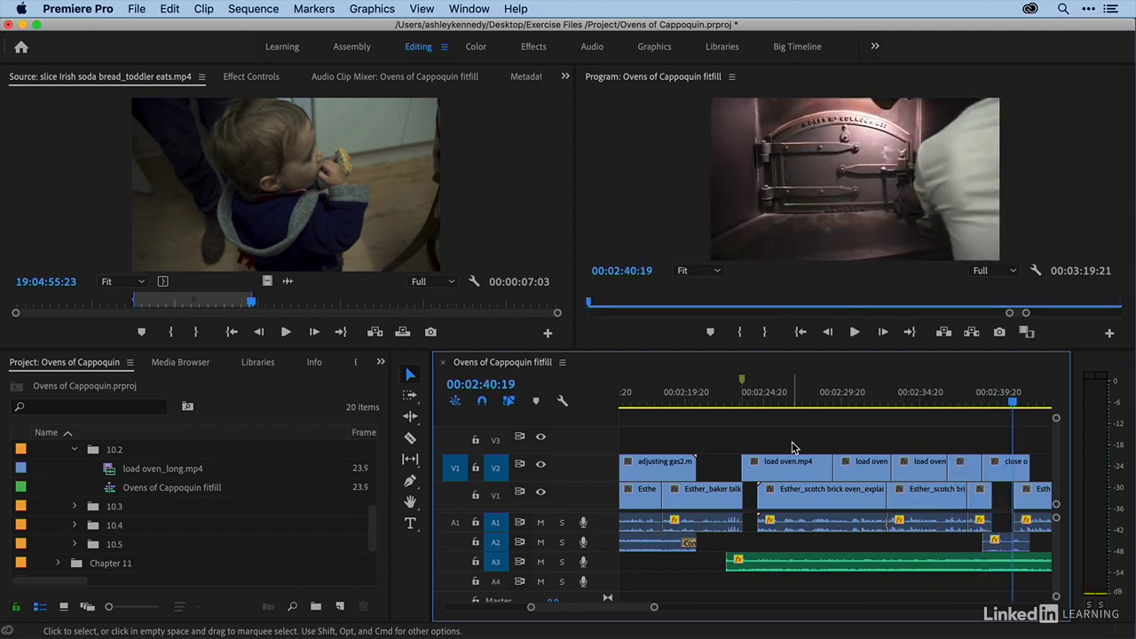
Step: Open load oven_long.mp4 from bin 10.2 in the Source monitor and scrub through its marked range
left_click(786, 401)
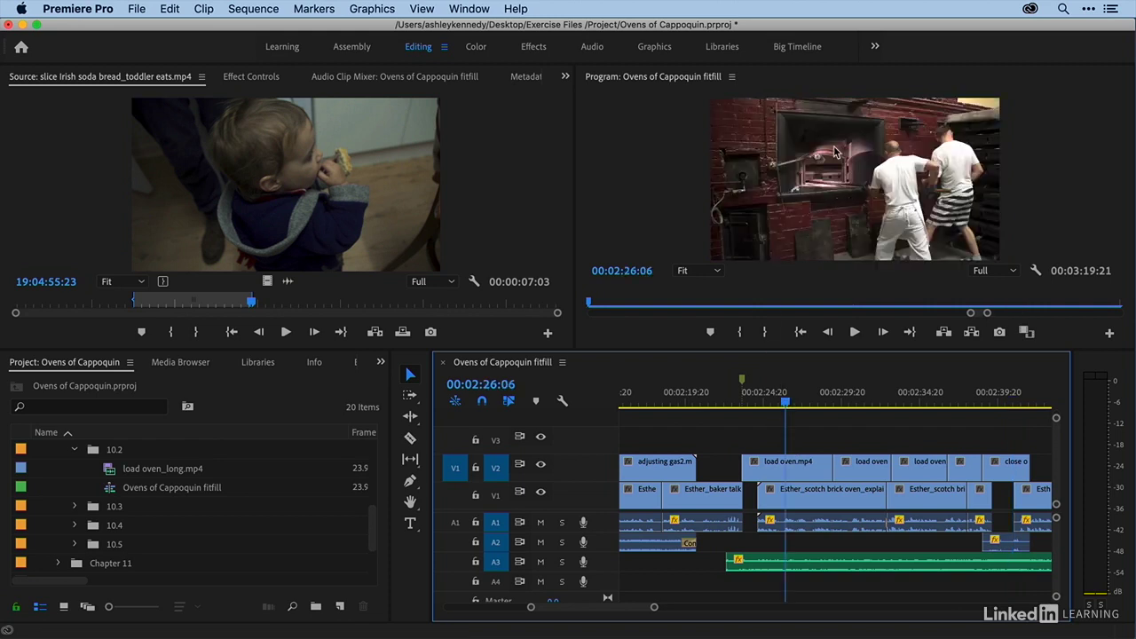
double_click(108, 471)
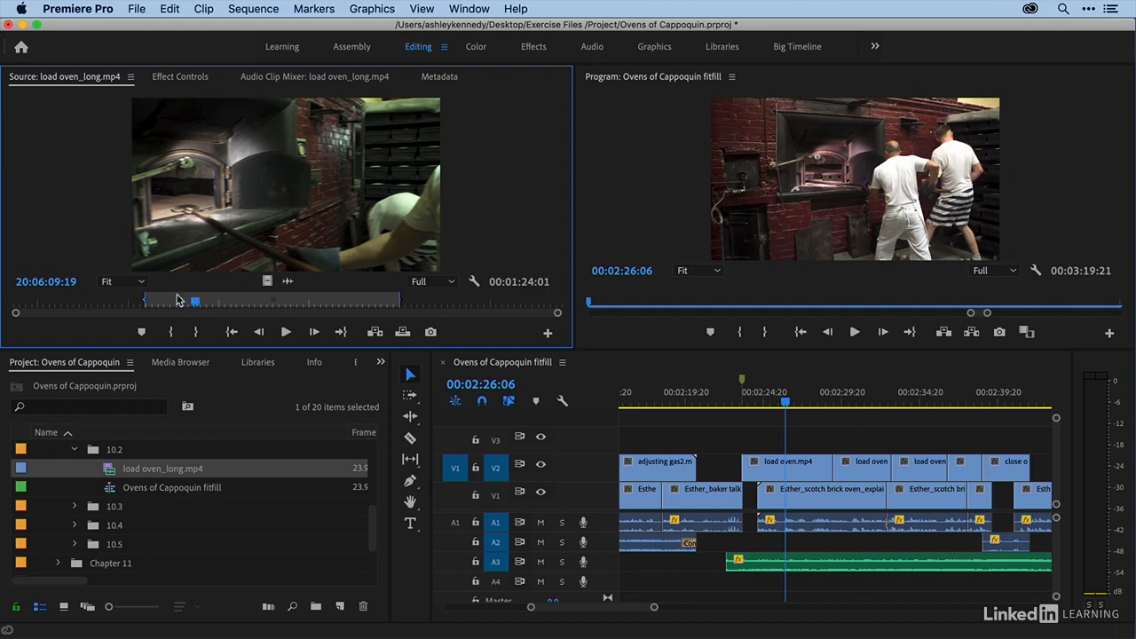
left_click_drag(177, 301, 351, 304)
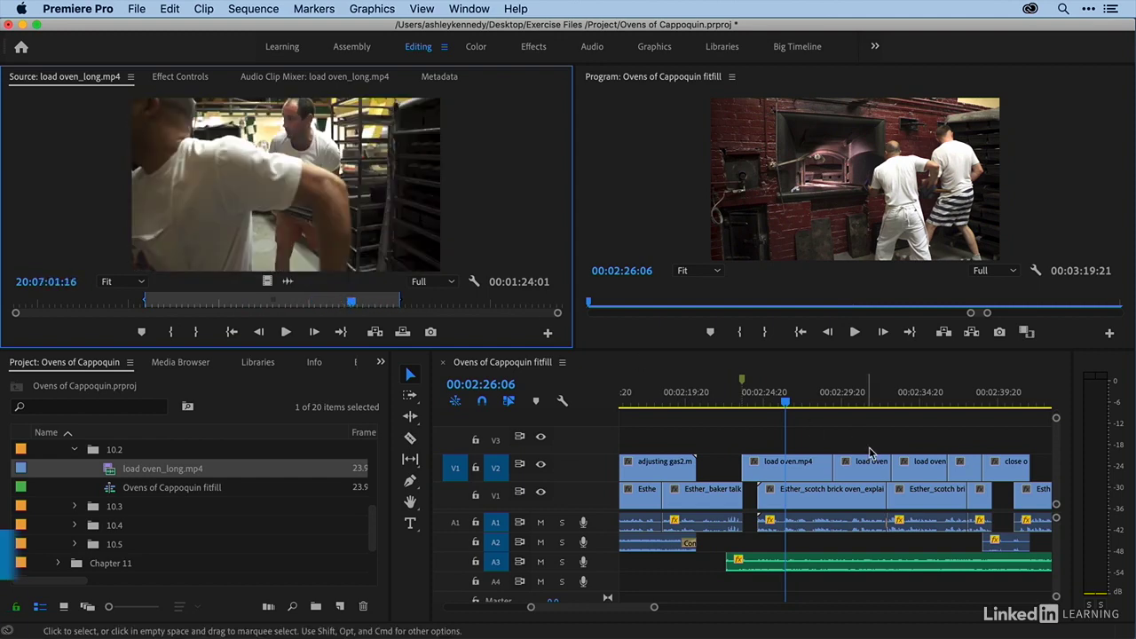
Step: Mark the sequence range from 00:02:23:10 to 00:02:36:15, covering the first three load oven clips on V2
scroll(870, 453, "right", 1)
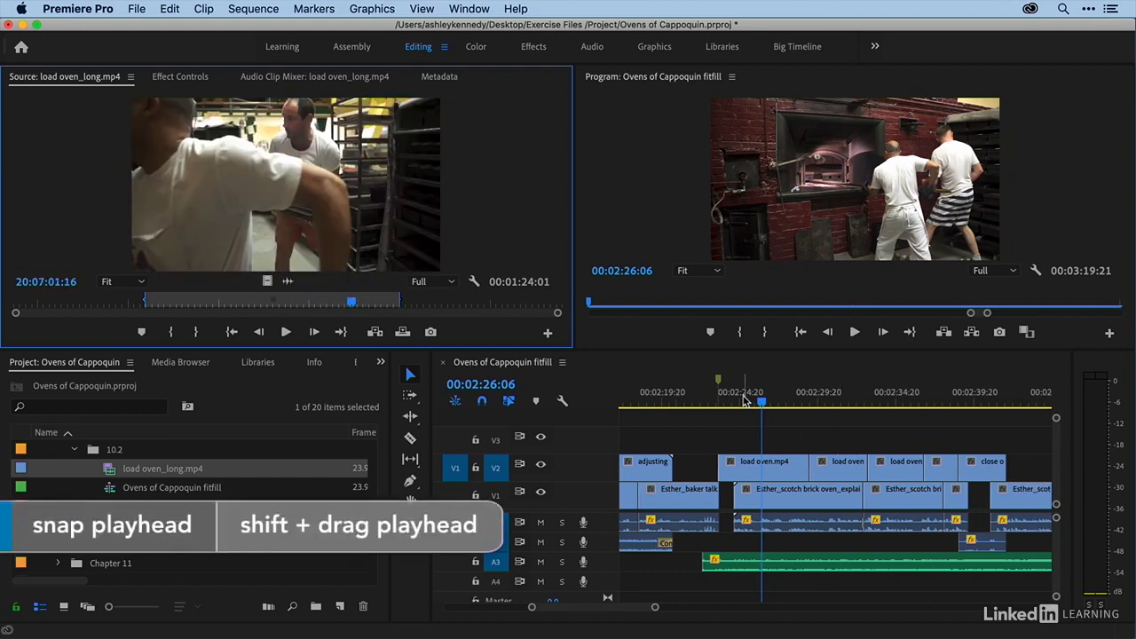
left_click_drag(742, 402, 724, 401)
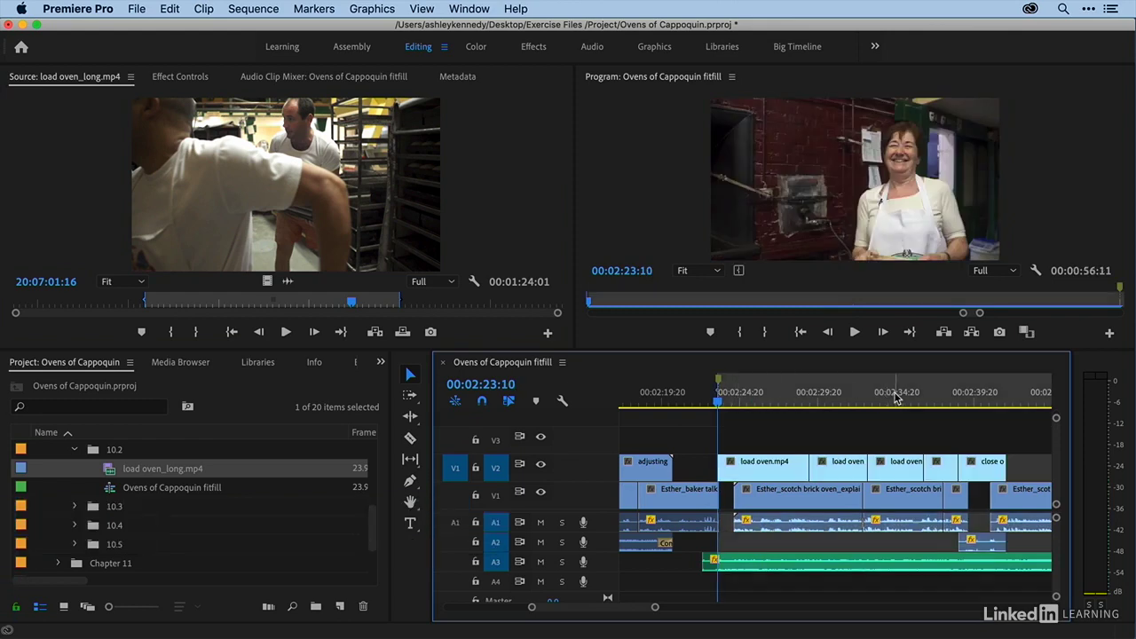
left_click(923, 400)
key("o")
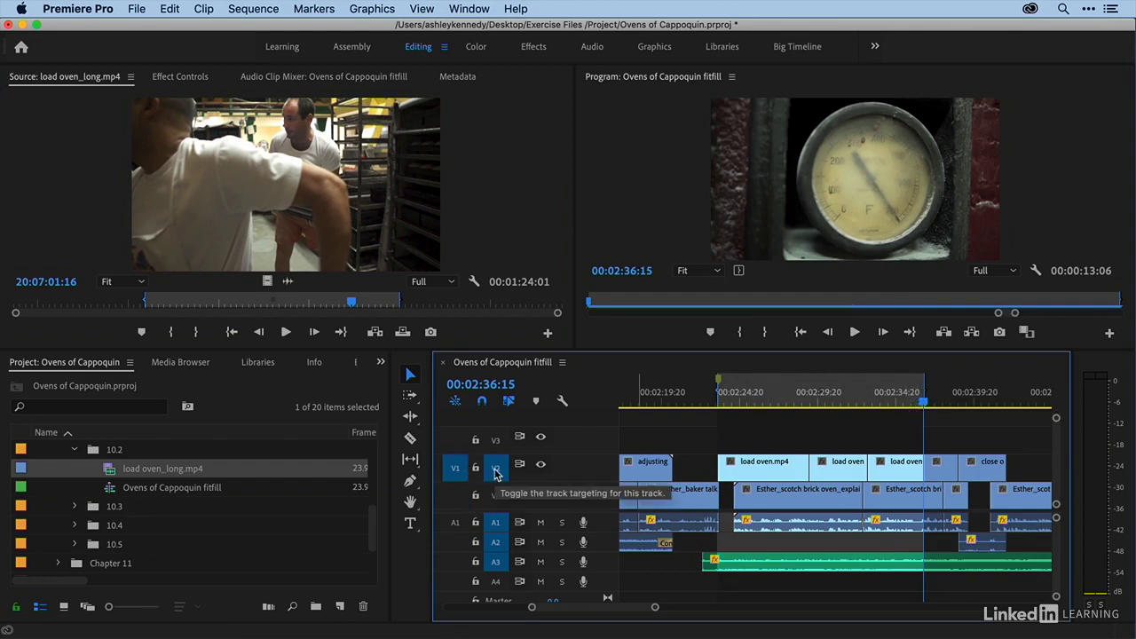
Step: Keep source V1 patched to sequence V2 and overwrite the range with load oven_long.mp4 using Change Clip Speed (Fit to Fill)
left_click(454, 495)
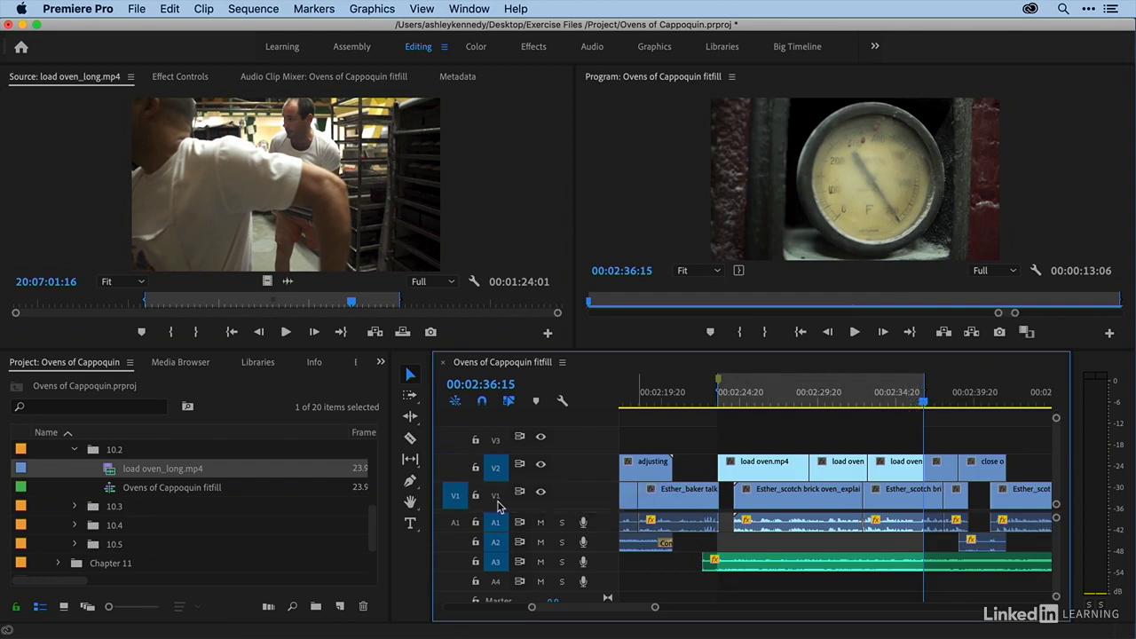
left_click(453, 468)
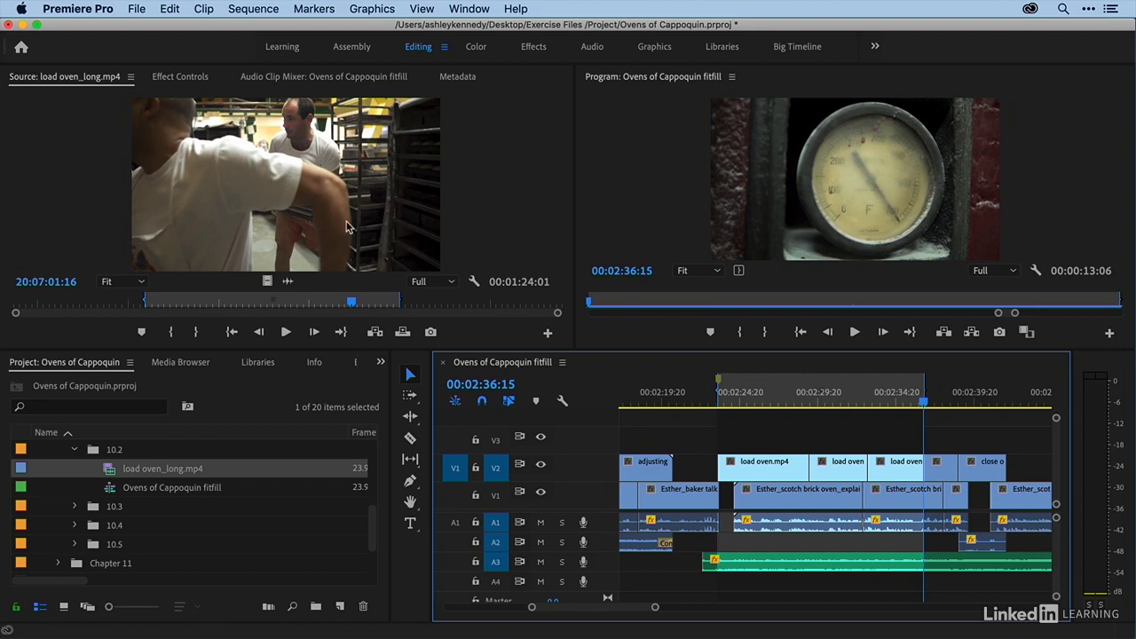
key("period")
left_click(526, 305)
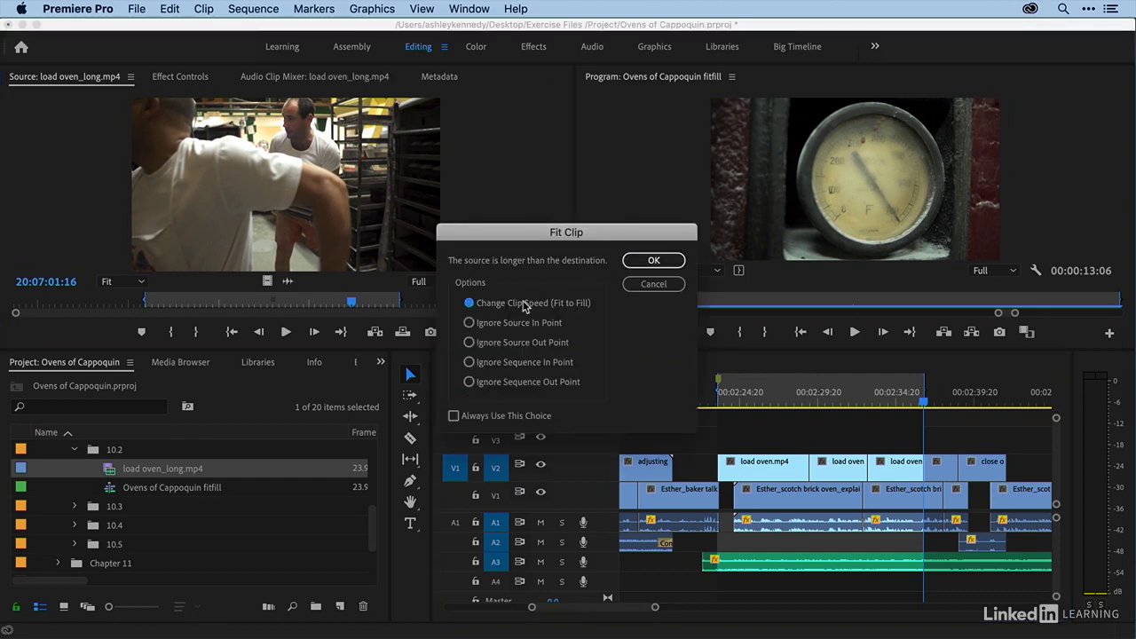
left_click(632, 263)
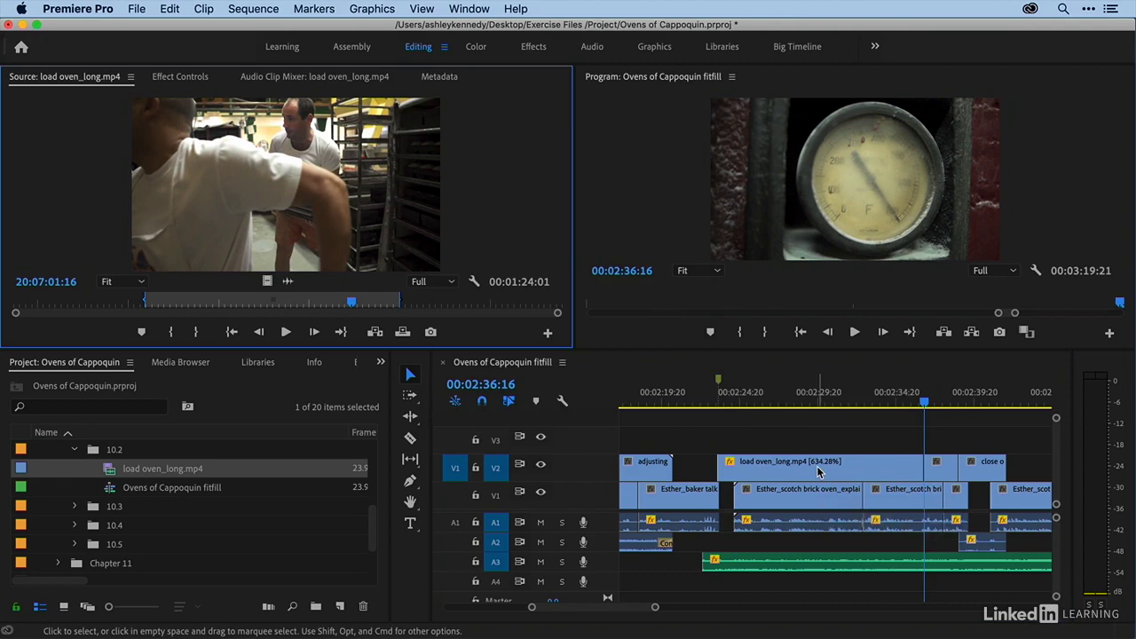
Step: Play the sequence from just before the retimed load oven_long.mp4 clip to past its end
left_click(710, 400)
key("space")
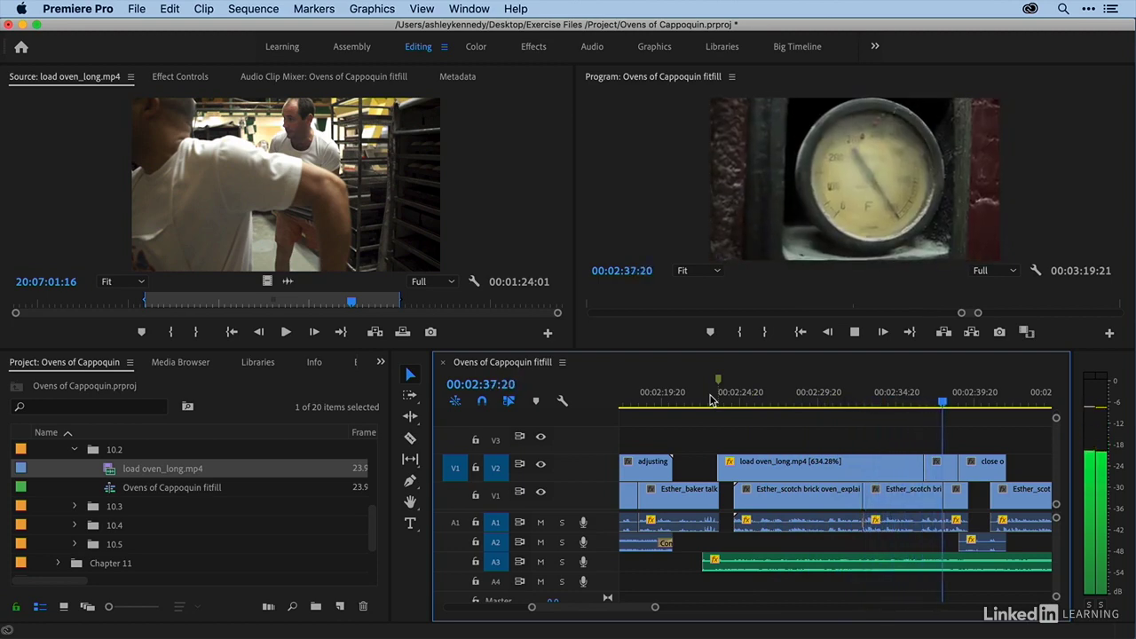
key("space")
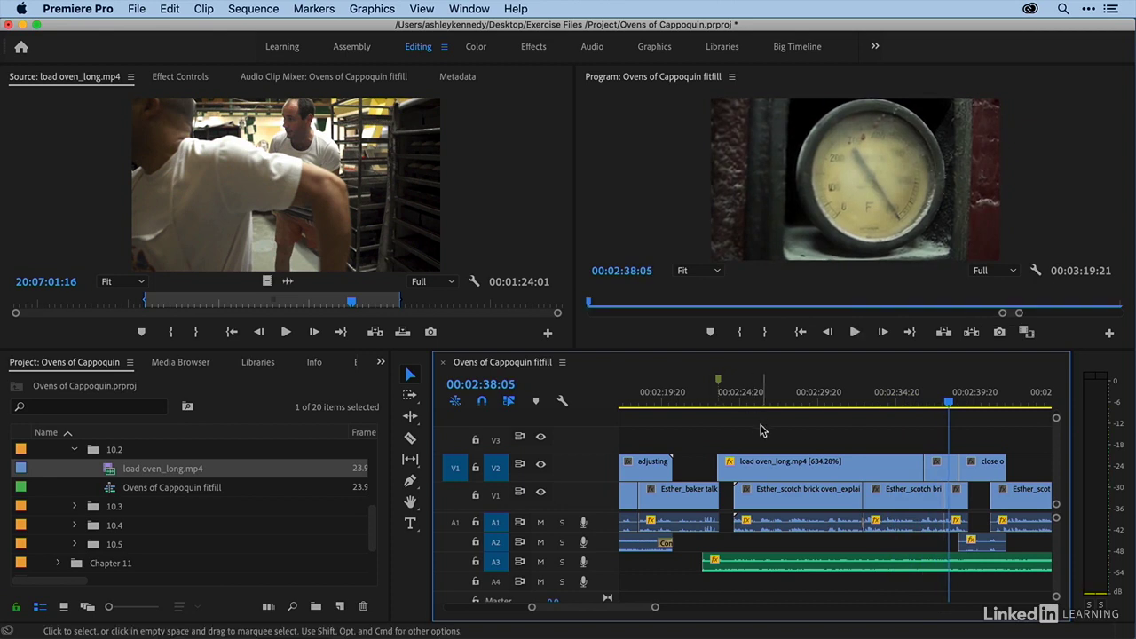